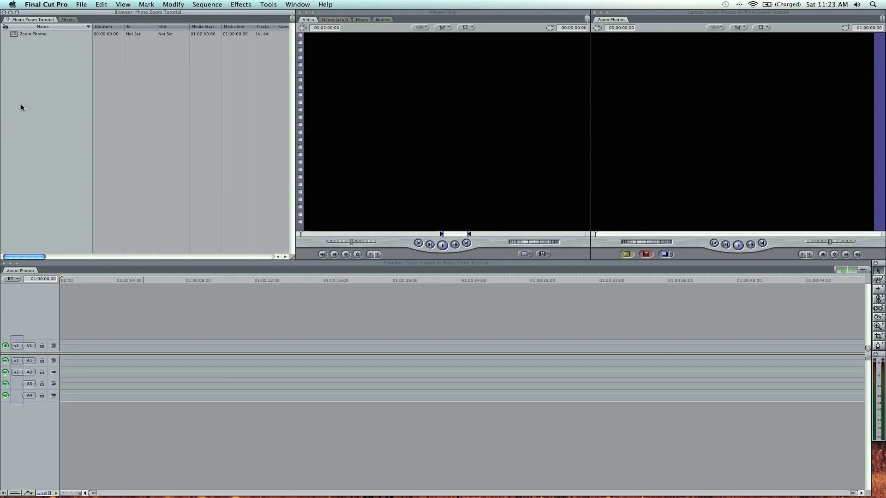
Import beautiful-sunrise.jpg from iPhoto into the Final Cut Browser, then close iPhoto
key("super+Tab")
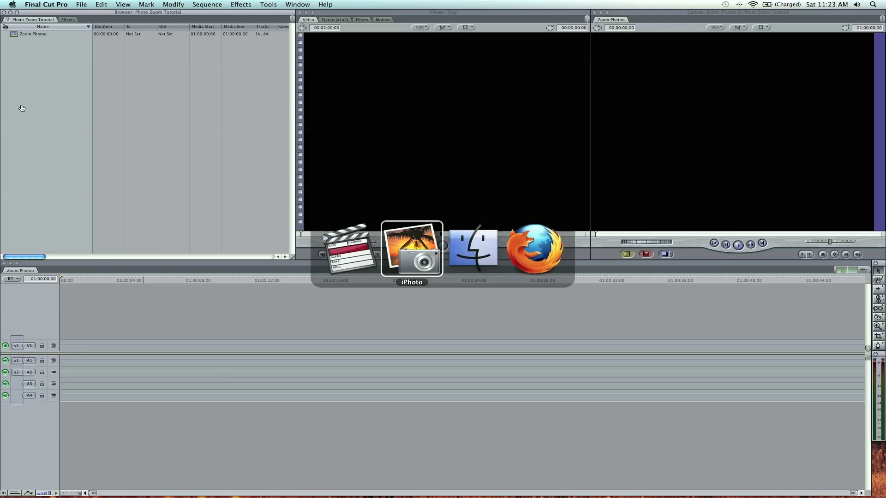
key("super+Tab")
key("super+shift+Tab")
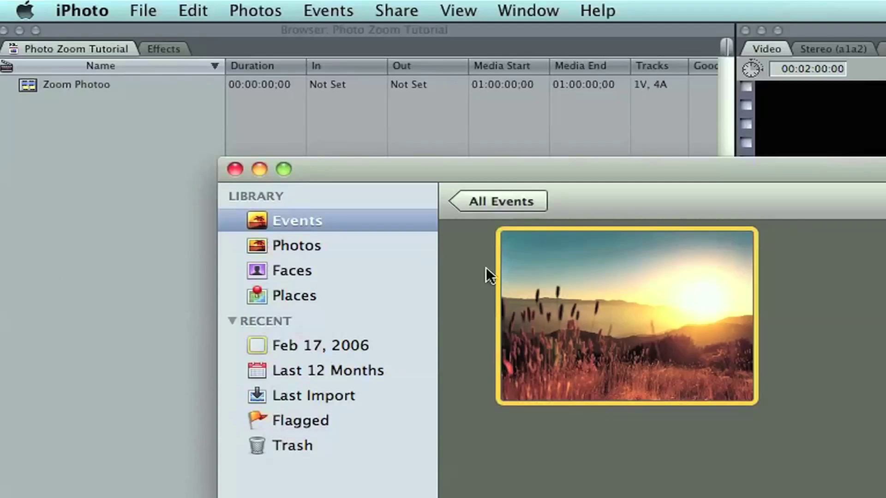
left_click_drag(543, 281, 212, 231)
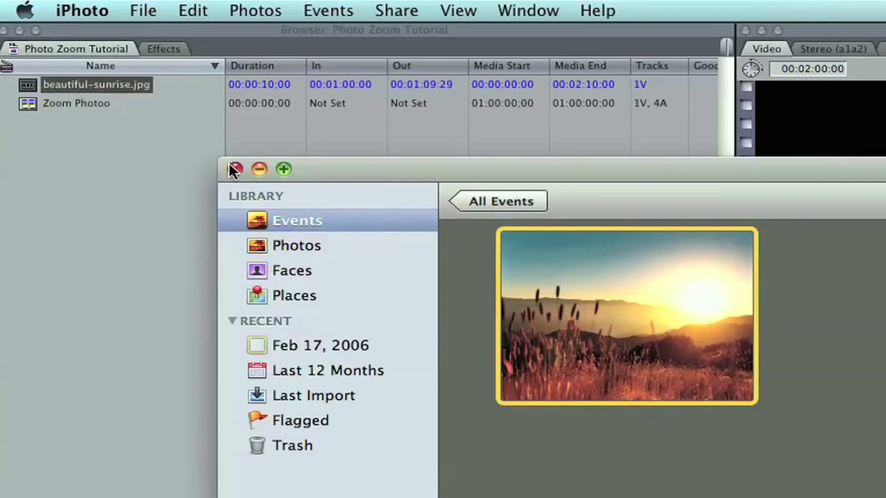
left_click(133, 198)
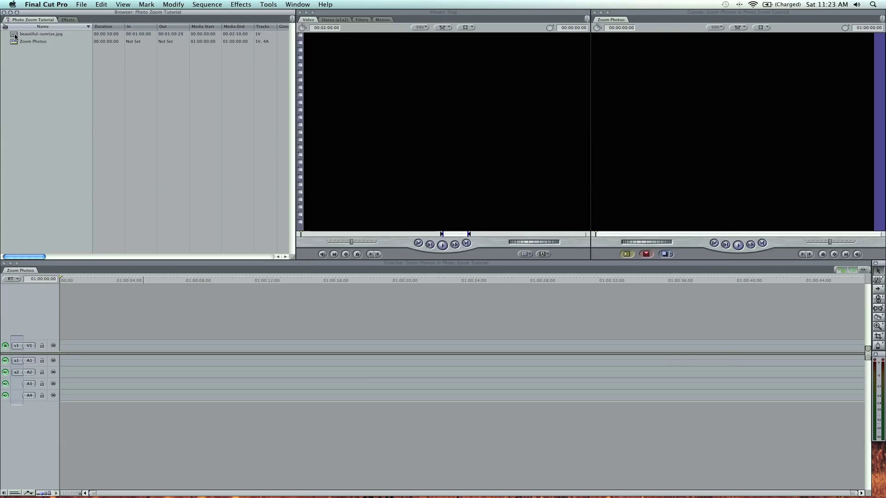
Place beautiful-sunrise.jpg at the start of track V1 and show its wireframe in the Canvas
double_click(15, 36)
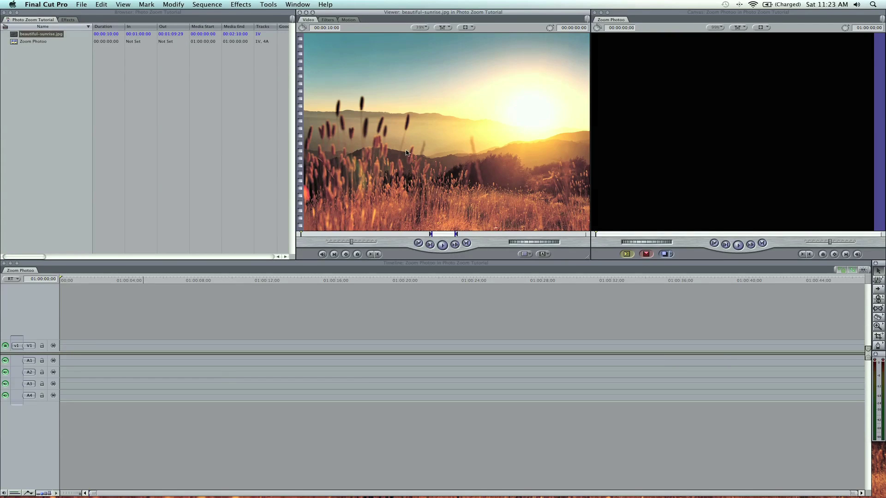
left_click_drag(386, 202, 56, 347)
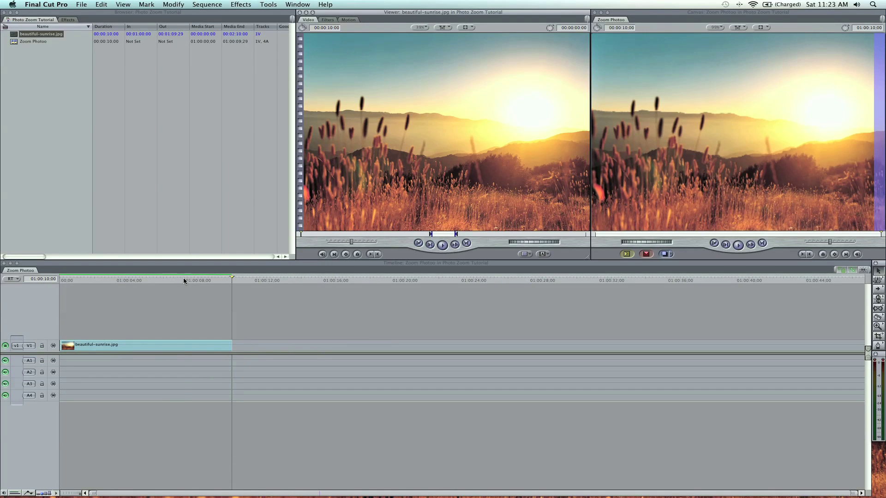
mouse_move(184, 280)
left_mouse_down()
mouse_move(171, 280)
mouse_move(181, 281)
left_mouse_up()
left_click(665, 171)
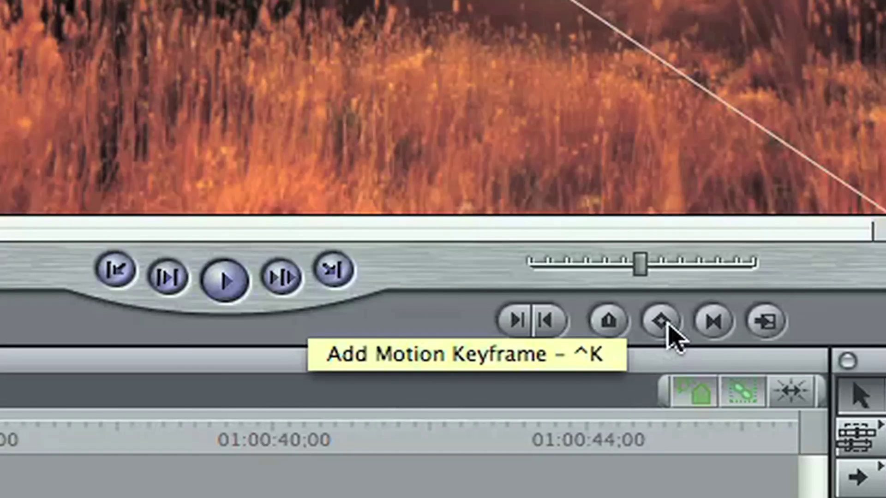
Add motion keyframes on the sunrise clip at its start and at about 01:00:05;14
left_click(663, 331)
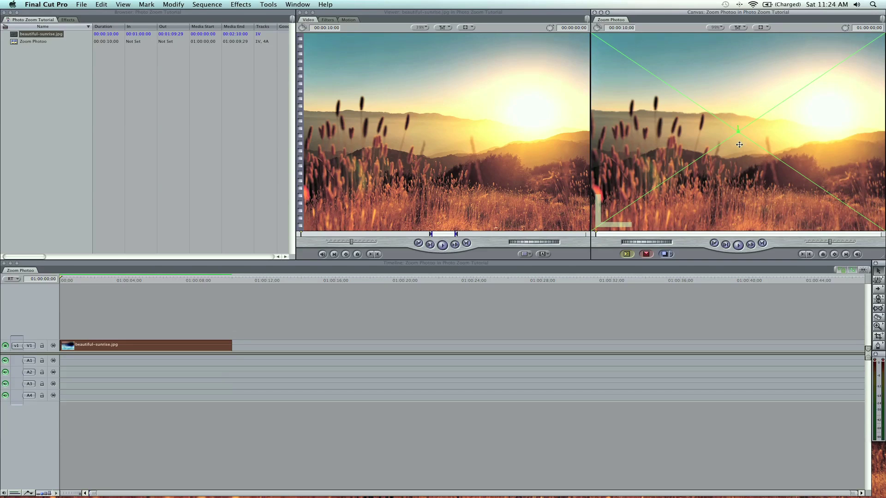
left_click(761, 28)
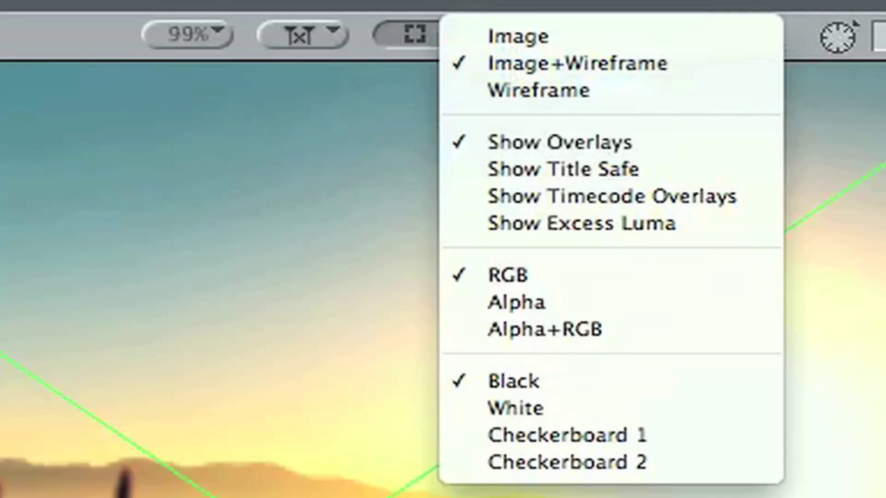
left_click(332, 291)
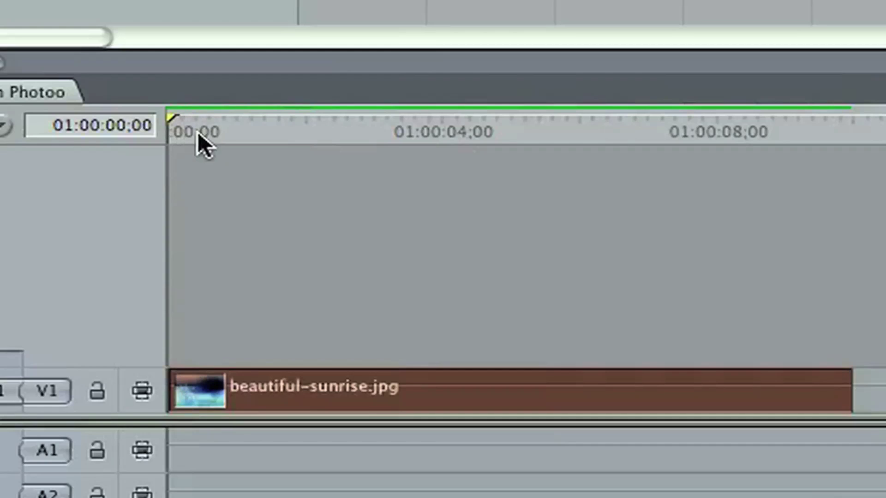
left_click_drag(199, 133, 539, 132)
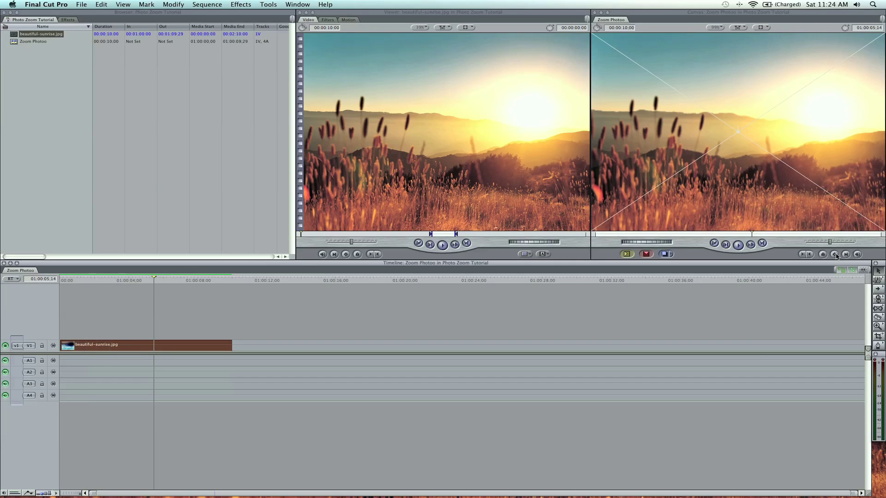
left_click(835, 255)
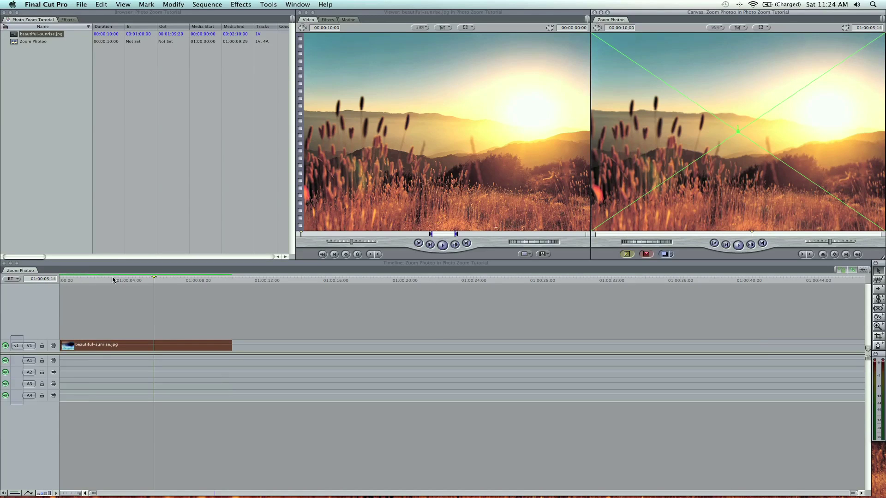
Set the sunrise clip's Scale to 70 in the Motion tab at the second keyframe
double_click(181, 341)
left_click(349, 20)
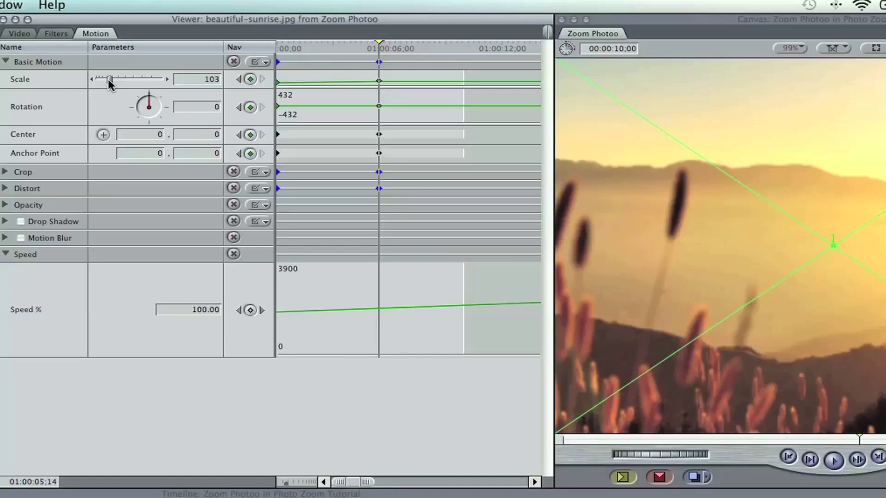
left_click_drag(355, 45, 349, 46)
left_click_drag(96, 79, 106, 79)
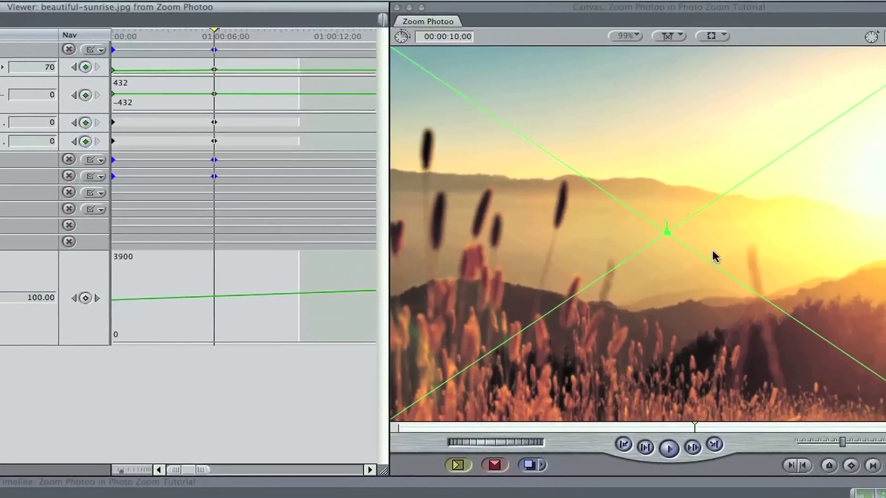
Pan the photo toward the sun (Center -166.22, -16.09) and play it from the start
left_click_drag(766, 259, 679, 262)
left_click_drag(570, 254, 538, 242)
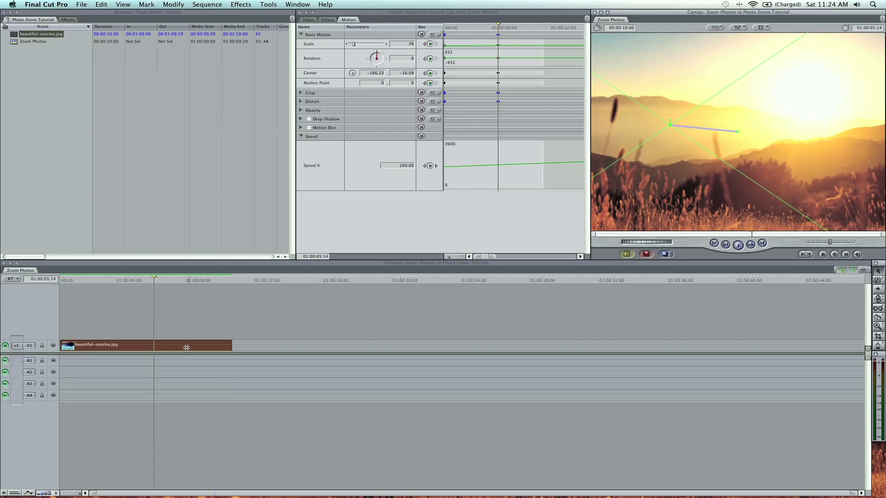
left_click_drag(142, 283, 19, 282)
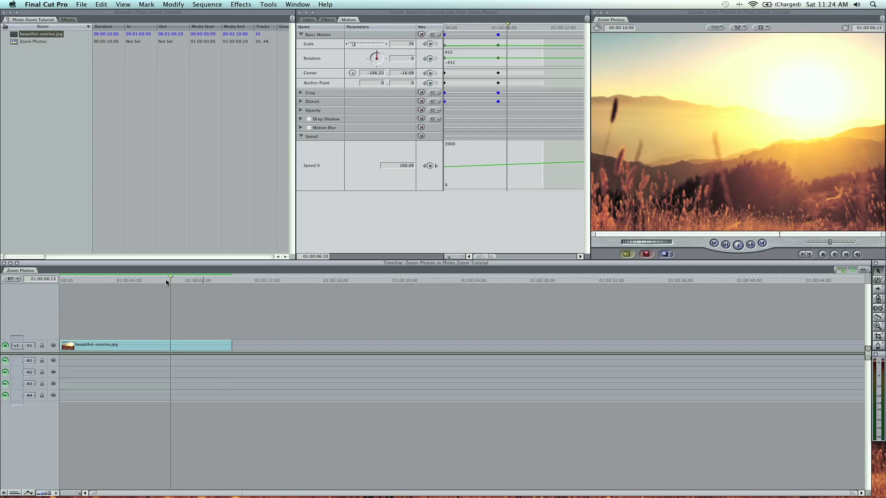
key("space")
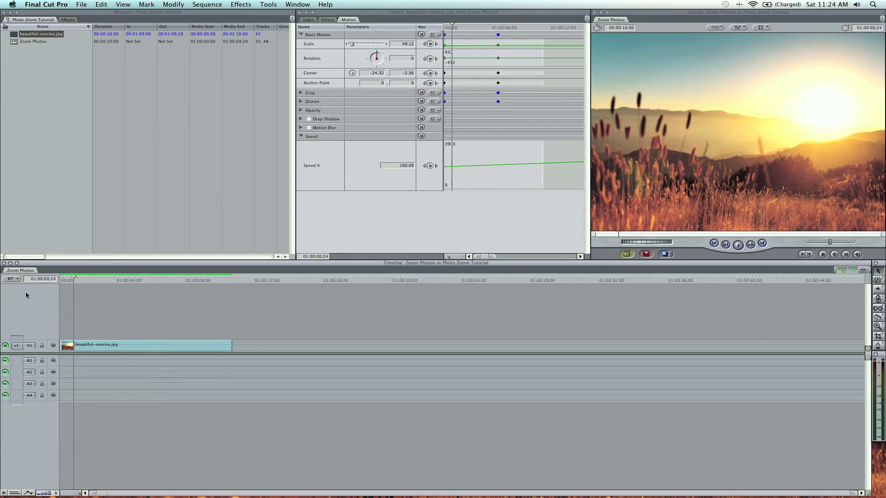
Load the PhotoMotion generator from Video Generators > SlickFX Generators into the Viewer
left_click(68, 20)
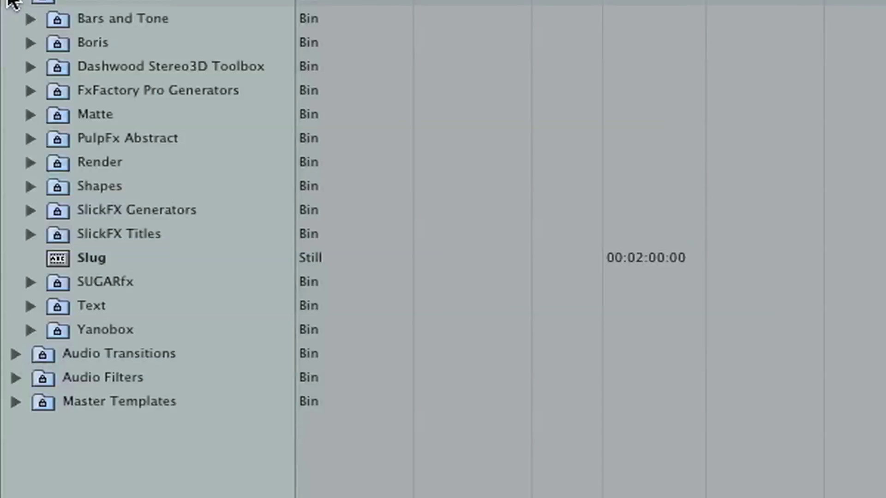
left_click(26, 205)
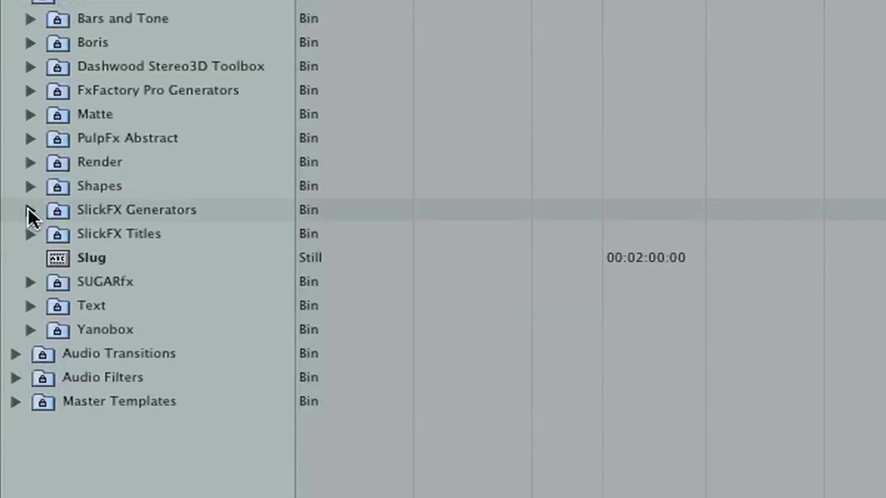
left_click(28, 210)
left_click(63, 281)
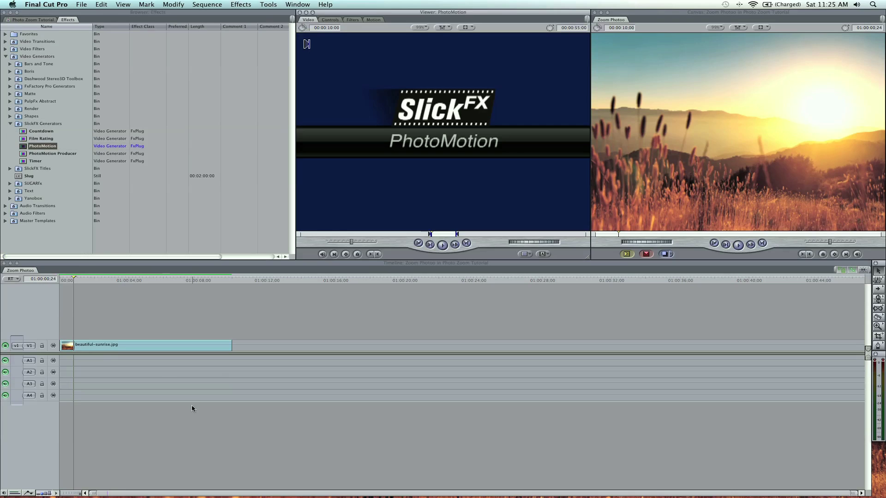
left_click(667, 210)
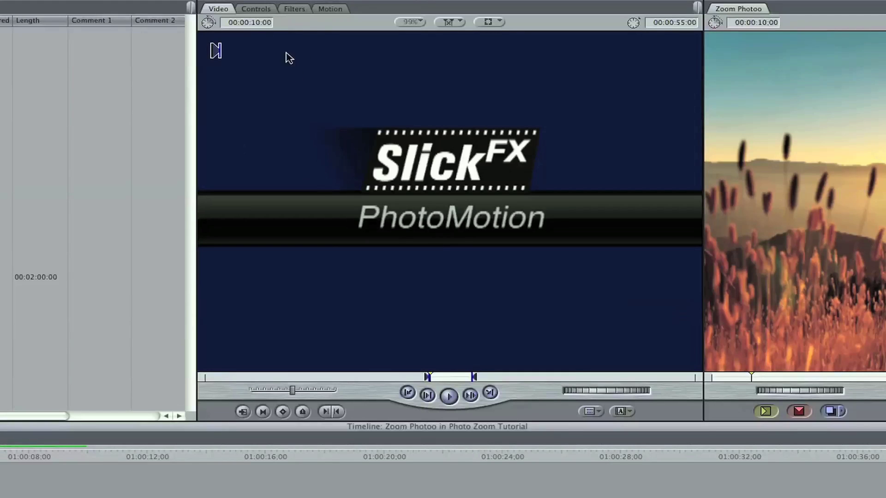
Open the PhotoMotion configuration window and select Cirques from the Nature folder
left_click(246, 10)
left_click(330, 92)
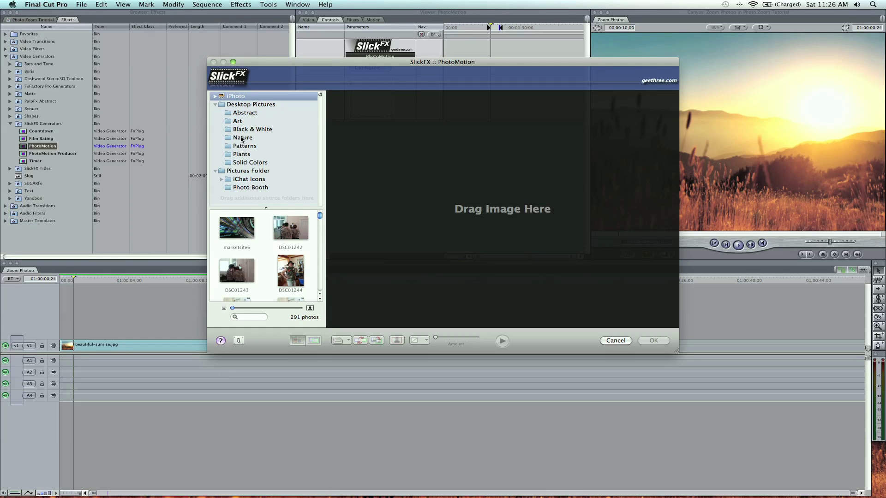
left_click(241, 140)
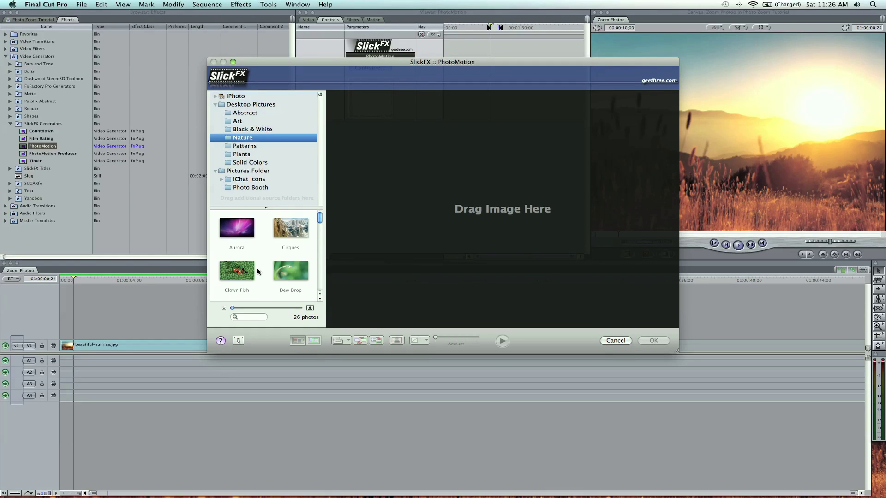
left_click(290, 233)
Drop Cirques into the image area and set the Start scale to 42.9% over the peaks
left_click_drag(290, 232, 466, 189)
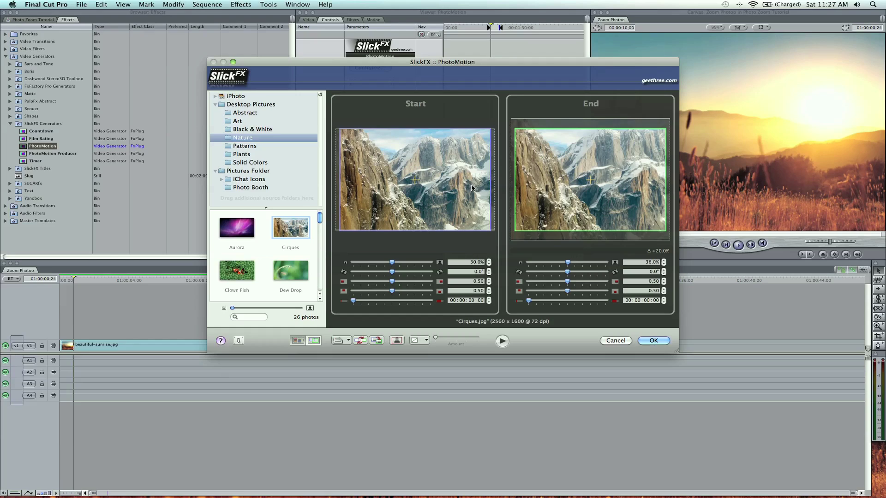
left_click_drag(201, 364, 255, 365)
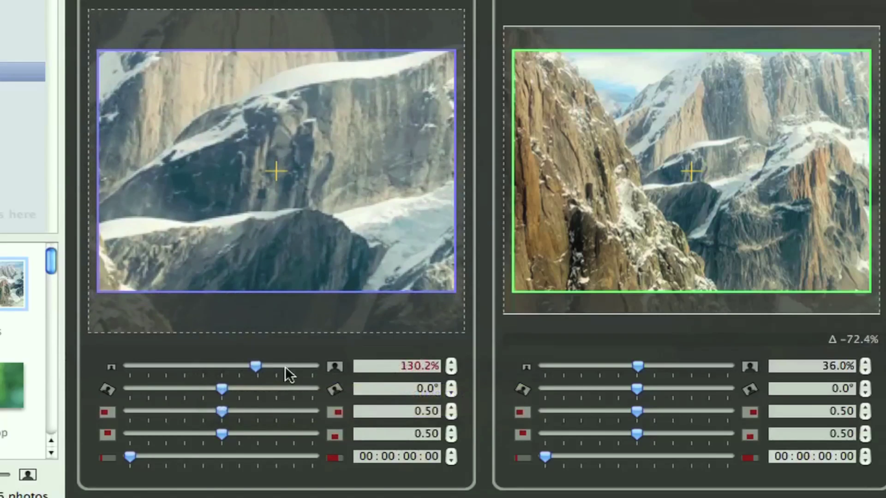
left_click_drag(257, 364, 226, 367)
left_click_drag(223, 145, 193, 199)
mouse_move(305, 188)
left_mouse_down()
mouse_move(272, 184)
mouse_move(291, 183)
left_mouse_up()
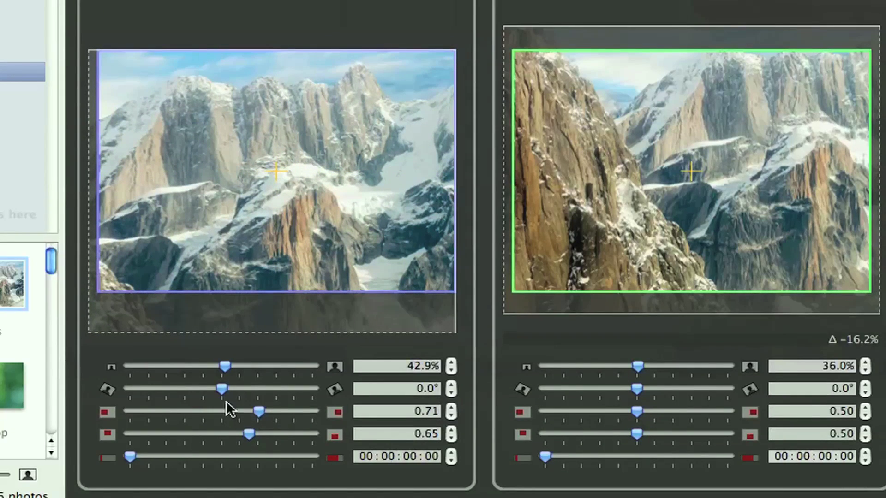
Reset the Start rotation to 0° and centre the start image at 0.71/0.65
left_click_drag(228, 386, 221, 387)
left_click_drag(390, 273, 390, 273)
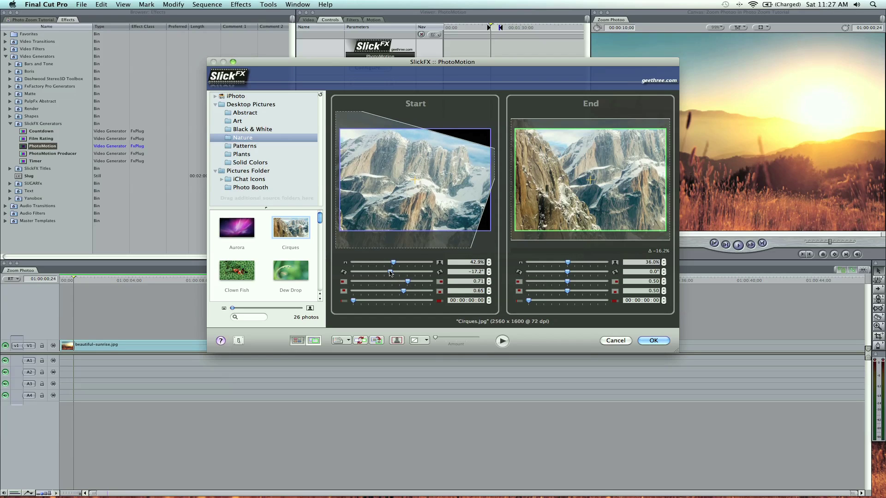
left_click(481, 273)
type("0")
key("Return")
mouse_move(407, 281)
left_mouse_down()
mouse_move(365, 284)
mouse_move(416, 285)
left_mouse_up()
left_click_drag(454, 166, 468, 158)
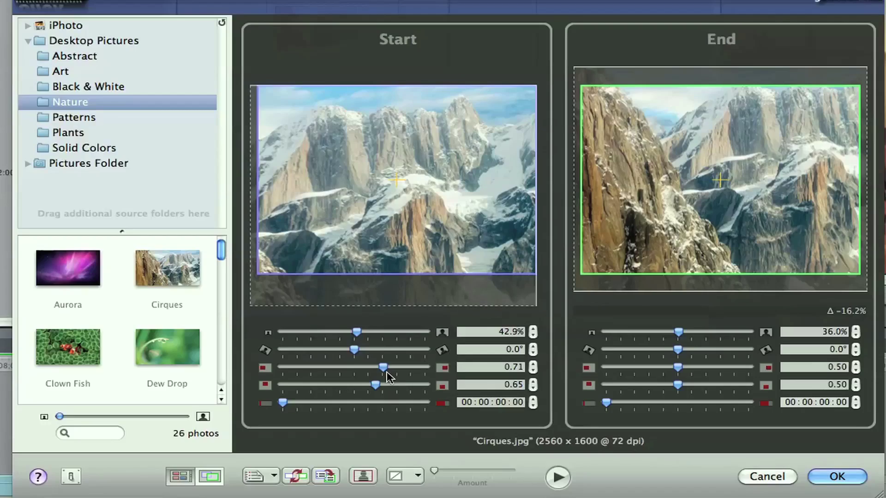
Show the overview of both framings and preview the Cirques move at 35.6 px/sec
left_click(202, 476)
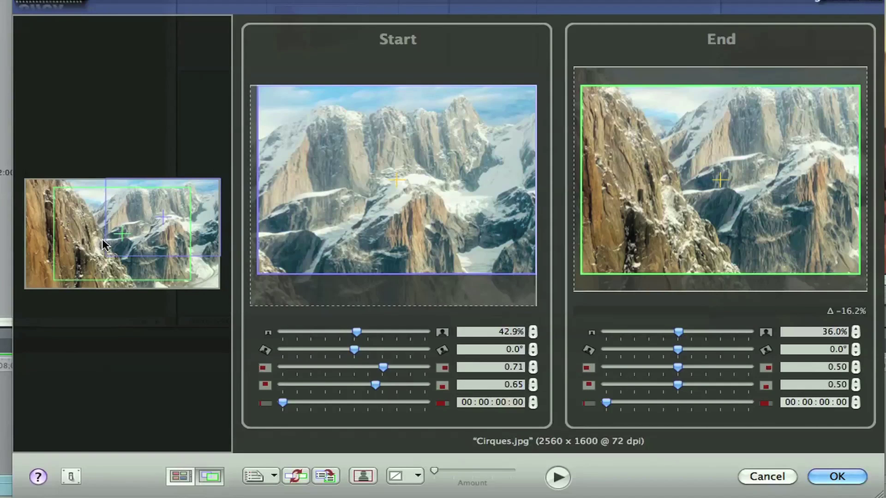
left_click(558, 478)
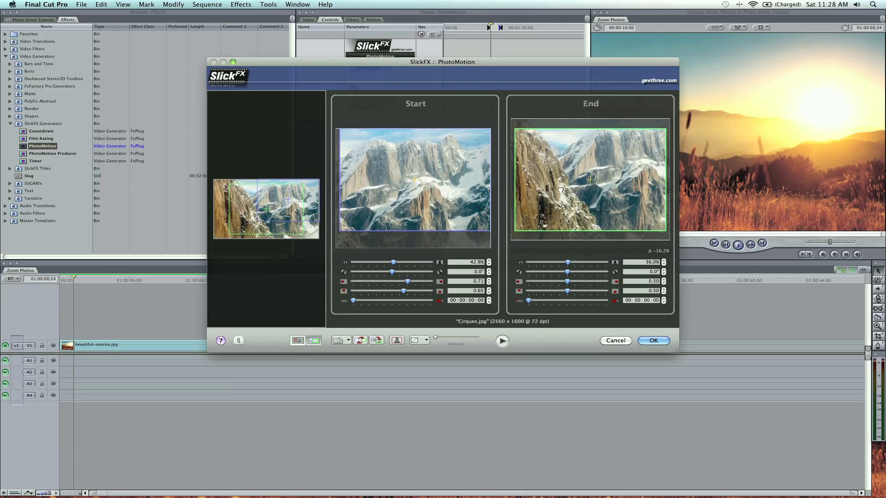
Set the End framing of Cirques to 30.0% scale at horizontal position 0.42
left_click_drag(560, 190, 575, 178)
mouse_move(568, 262)
left_mouse_down()
mouse_move(559, 264)
mouse_move(567, 263)
left_mouse_up()
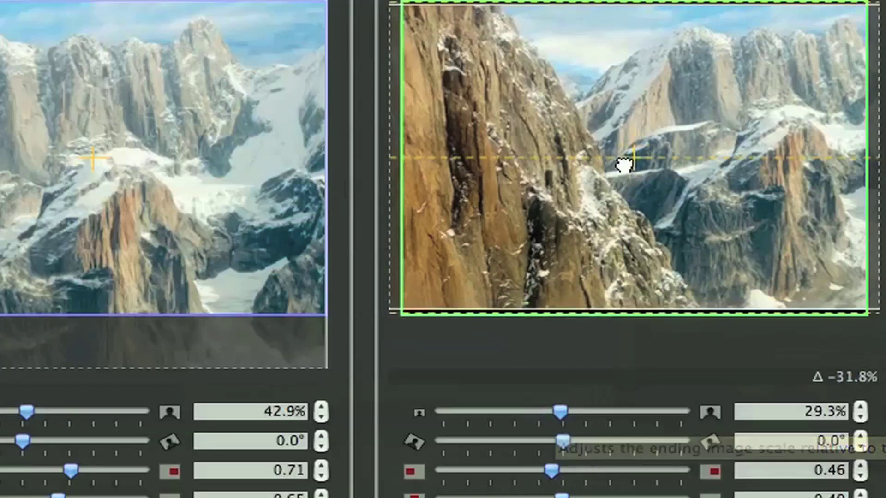
left_click_drag(557, 410, 560, 410)
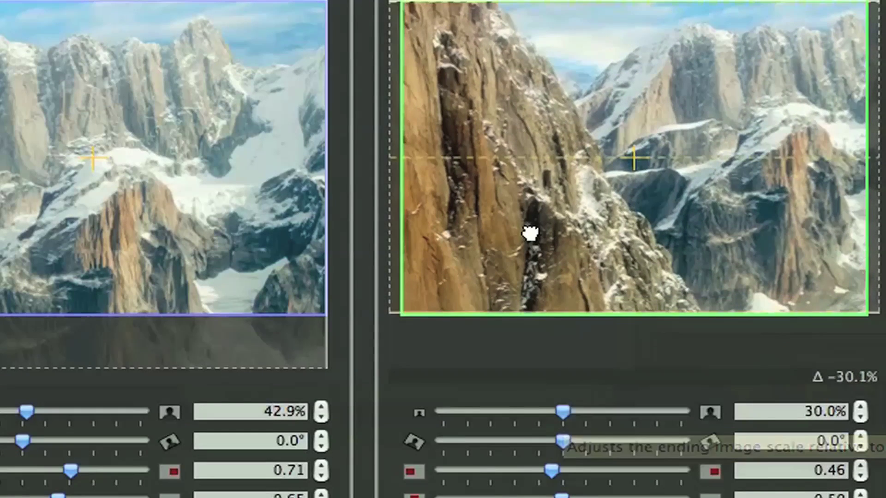
left_click_drag(531, 232, 548, 229)
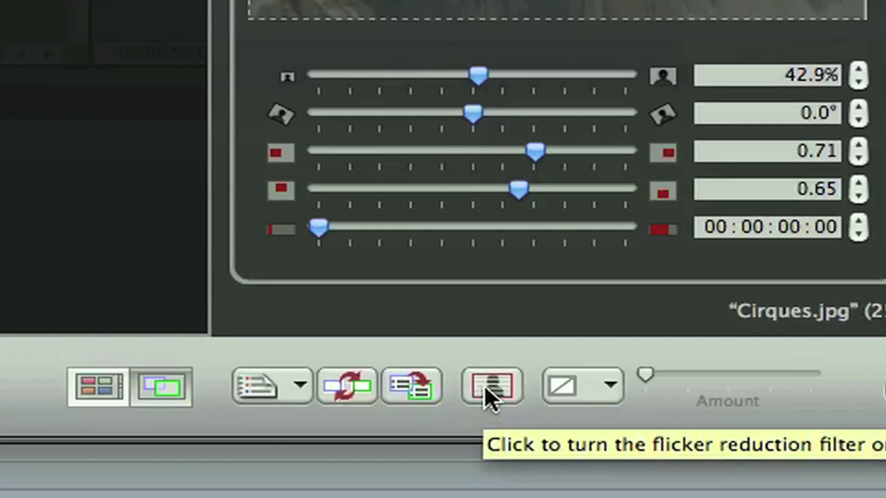
Enable flicker reduction in the PhotoMotion toolbar
left_click(492, 383)
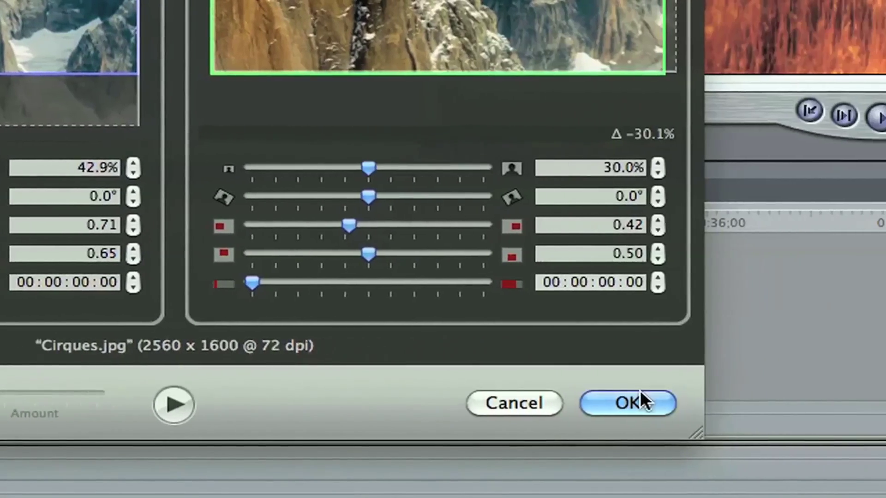
Apply the PhotoMotion settings, drop the mountain clip on V1 after a gap, and play it
left_click(640, 403)
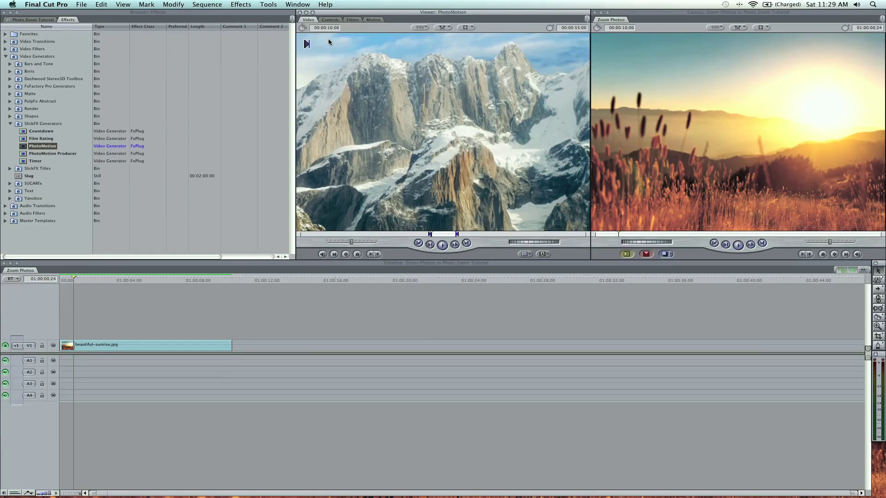
left_click_drag(348, 198, 297, 346)
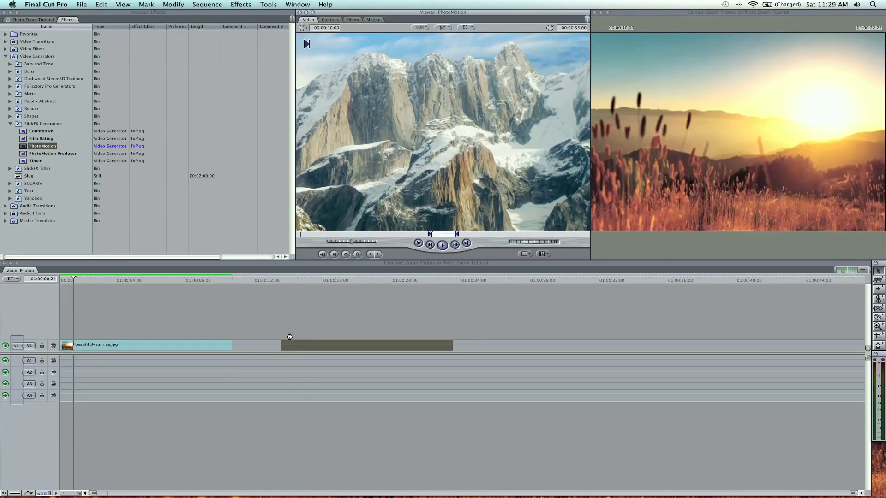
left_click(299, 280)
left_click_drag(298, 281, 295, 282)
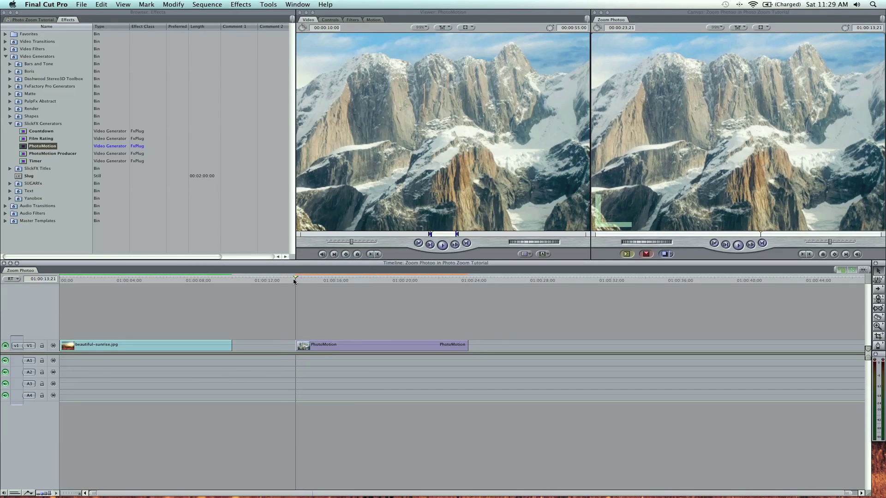
key("space")
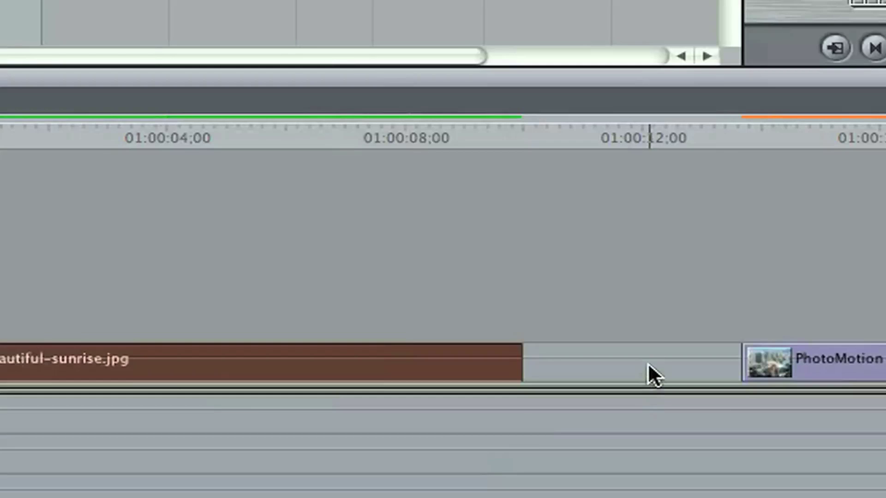
Delete the gap, add a Cross Dissolve at the sunrise/mountain edit, and play through it
left_click(648, 363)
key("Delete")
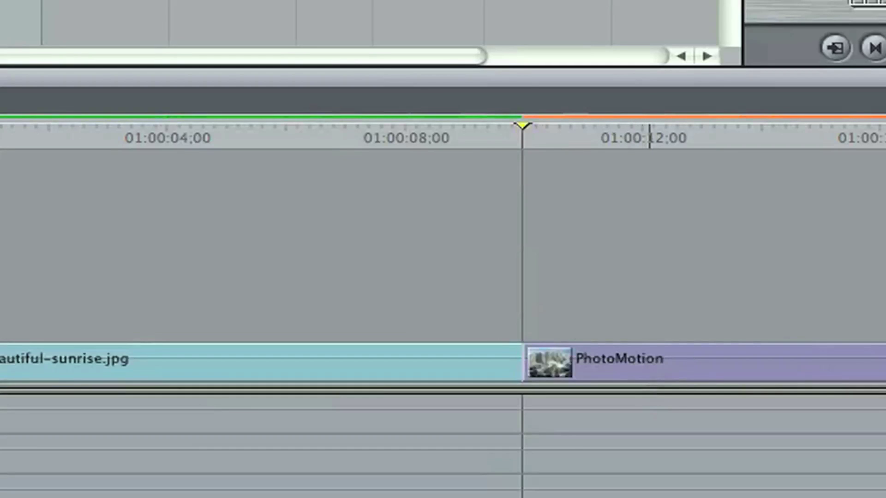
key("super+4")
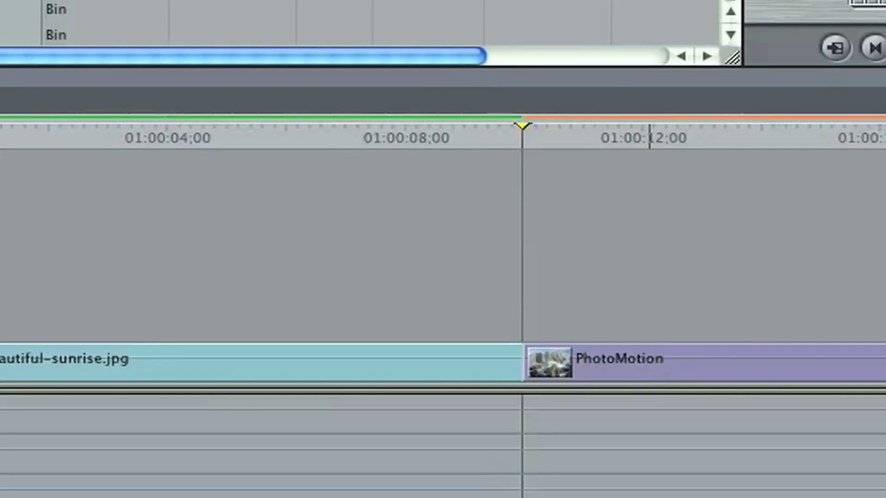
left_click_drag(429, 0, 510, 364)
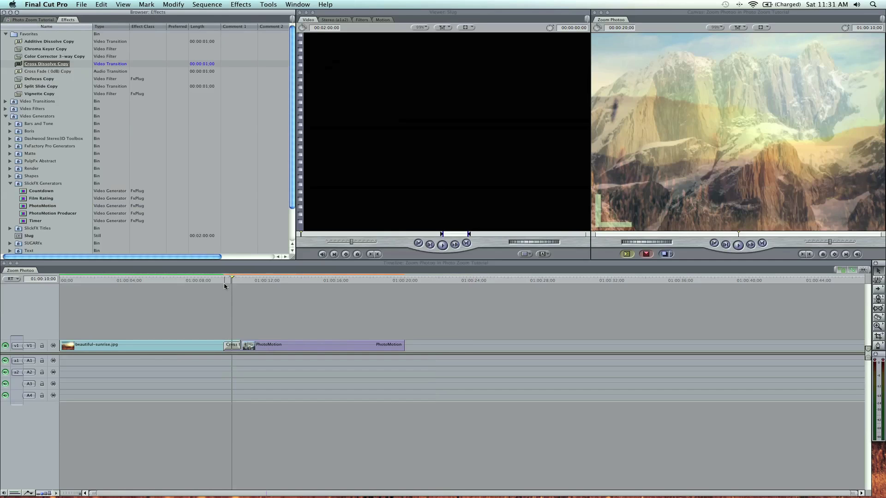
left_click(217, 280)
key("space")
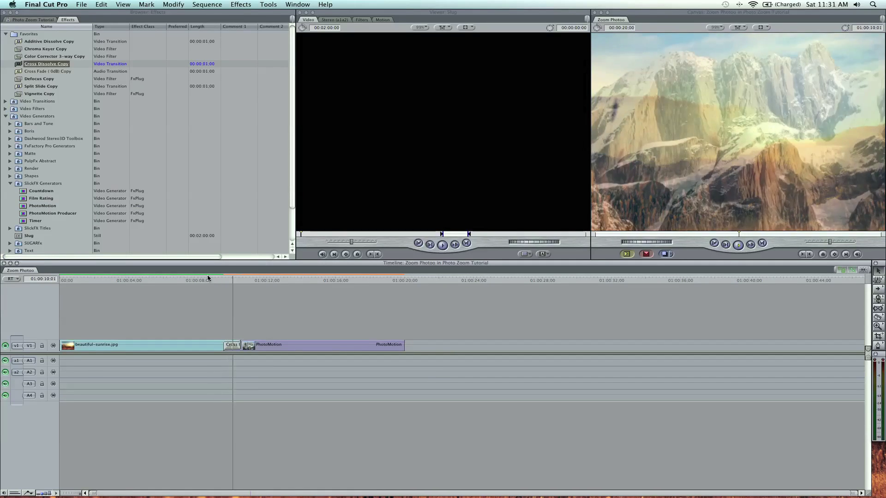